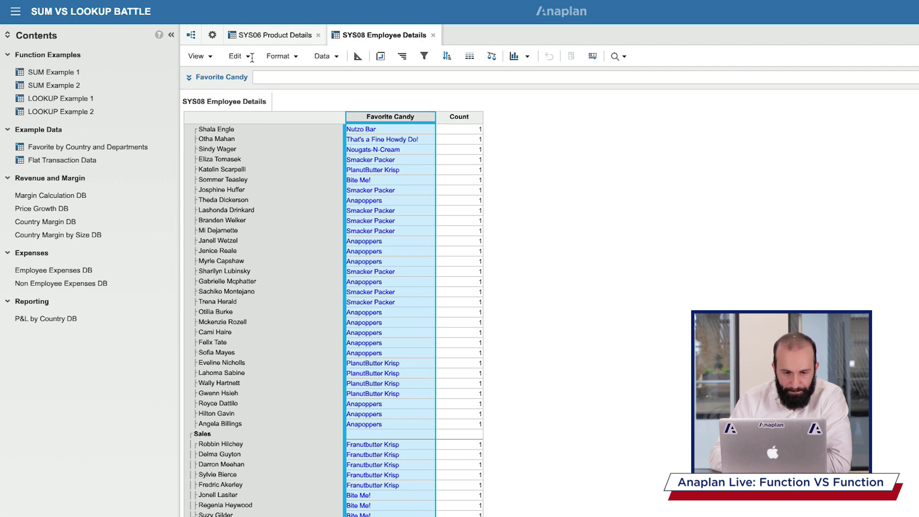
- Review the Calories column in SYS06 Product Details, then open the LOOKUP Example 1 module
left_click(272, 37)
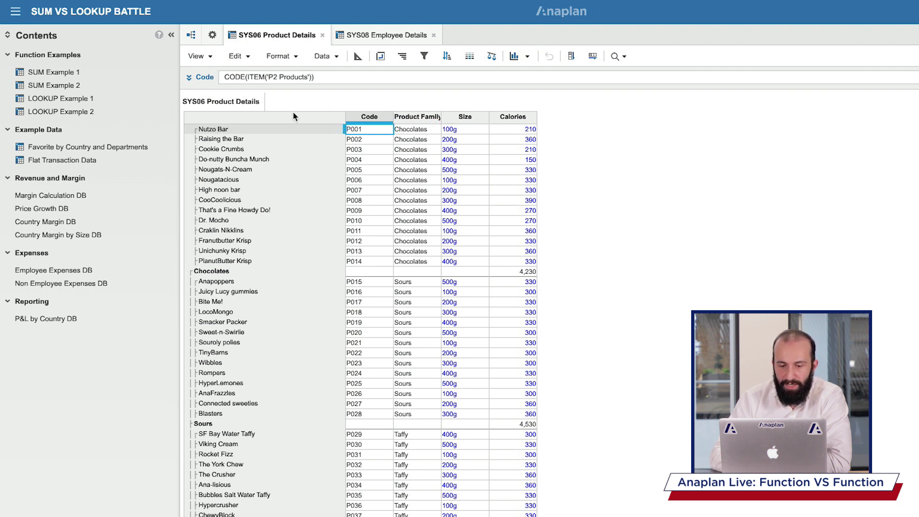
left_click(509, 117)
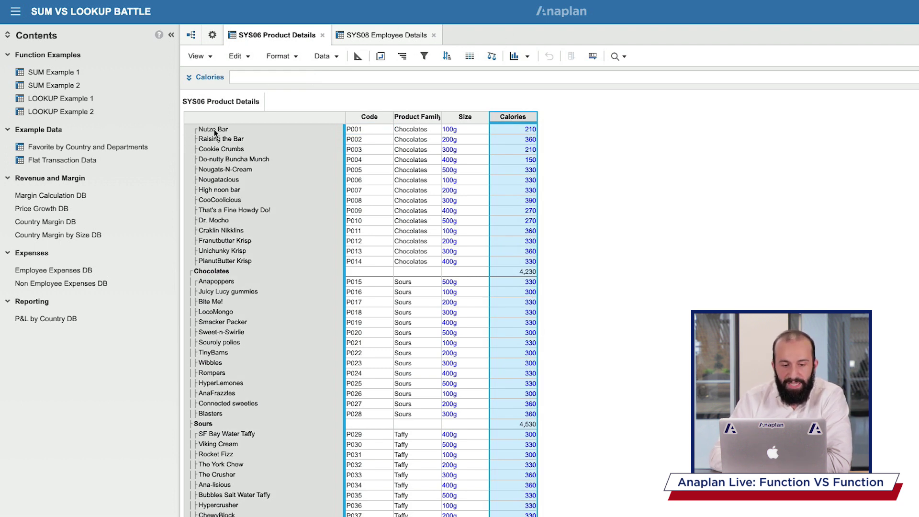
left_click(380, 39)
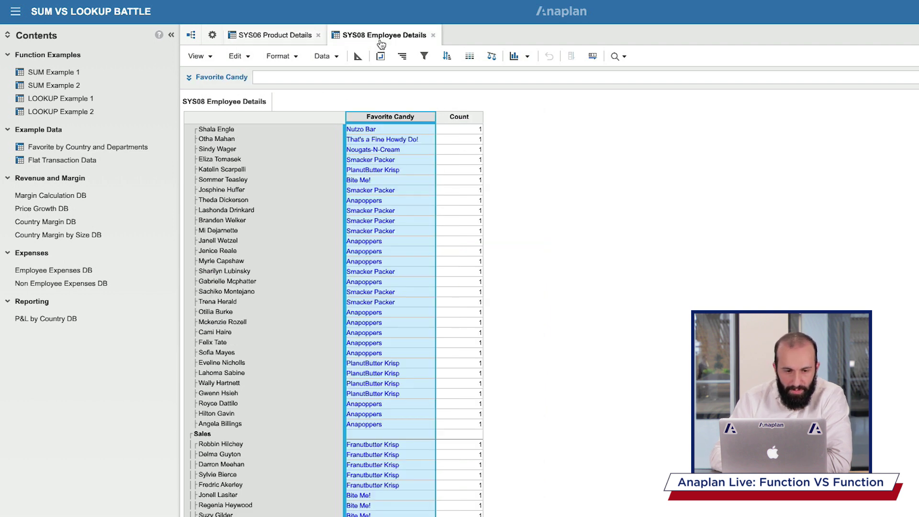
left_click(47, 99)
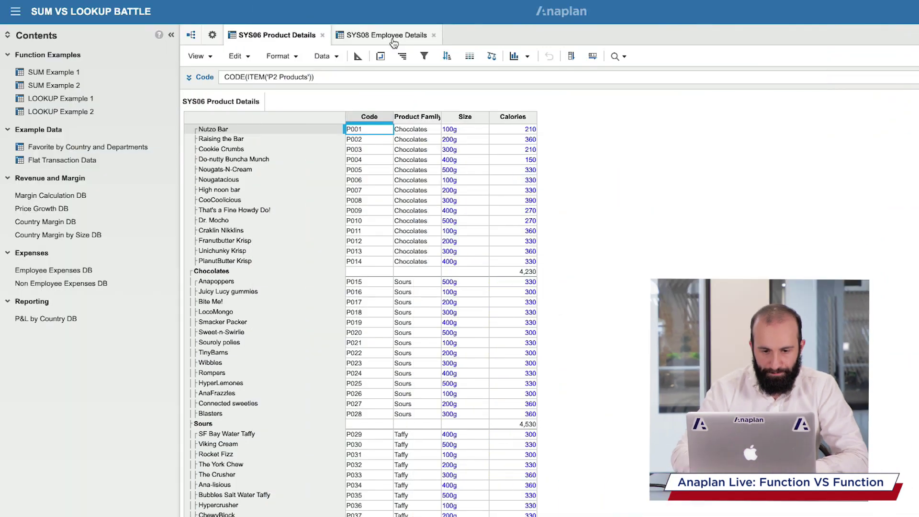
- Compare employees' Favorite Candy in SYS08 Employee Details with SYS06 Product Details, ending on Product Details
left_click(388, 37)
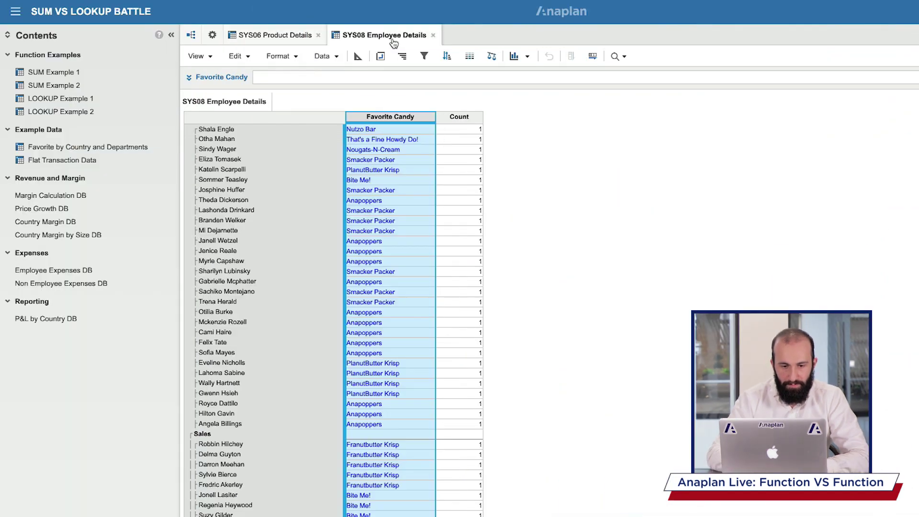
left_click(266, 37)
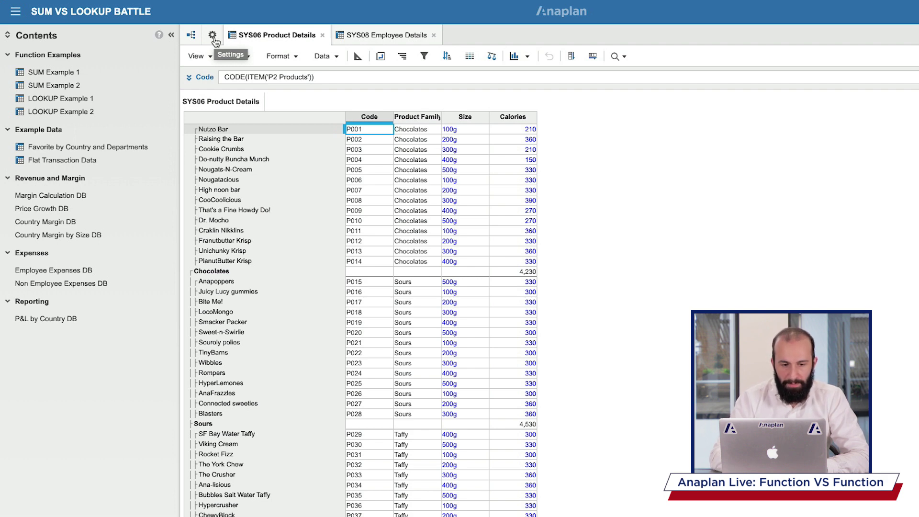
left_click(358, 37)
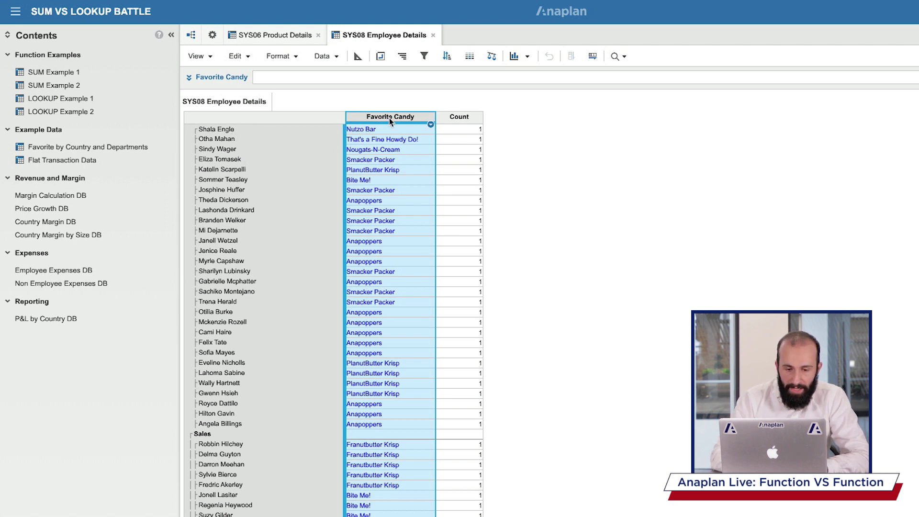
left_click(377, 130)
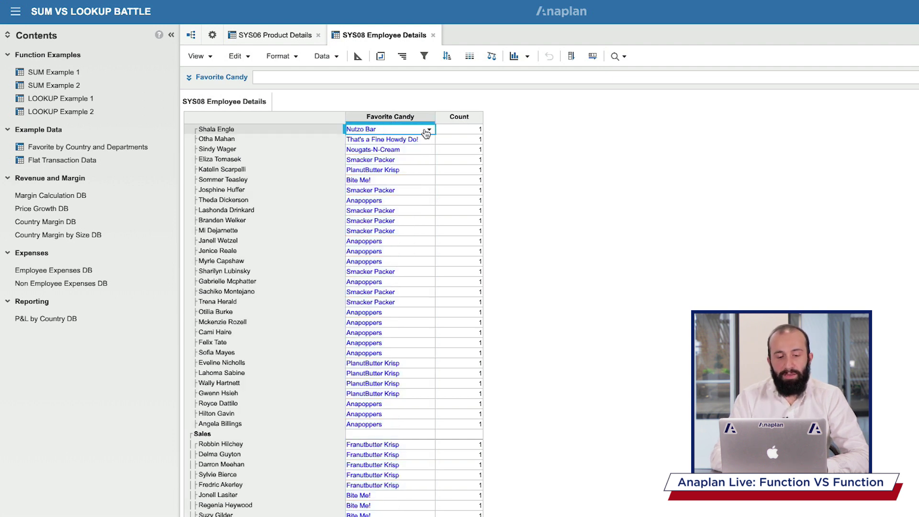
left_click(259, 36)
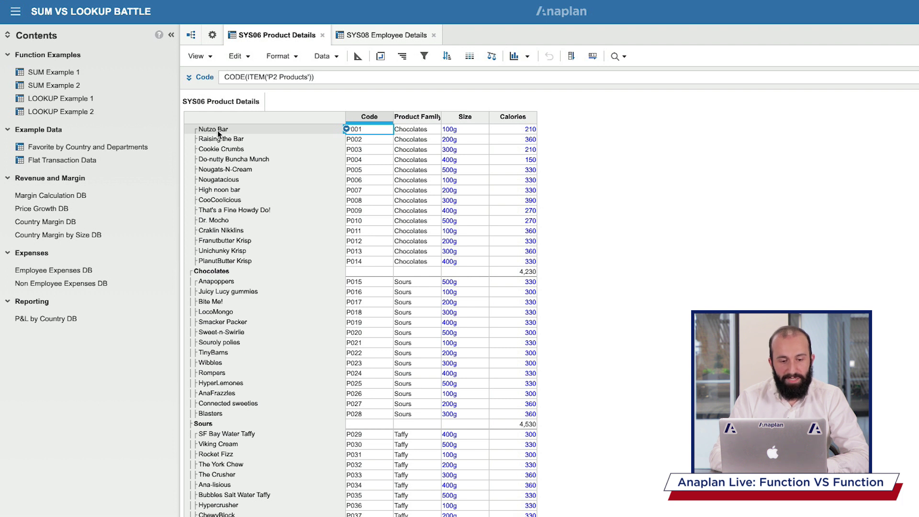
- Select the Calories column header in SYS06 Product Details
left_click(498, 119)
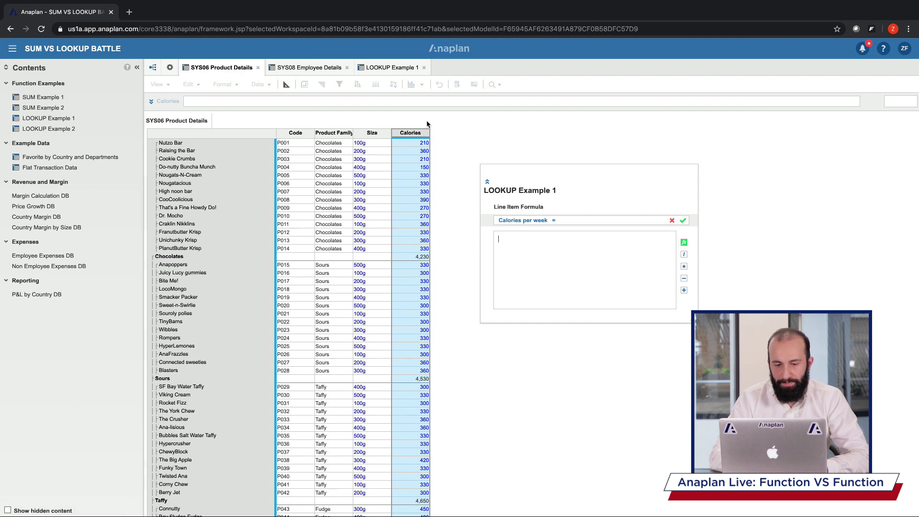
- Write Calories per week as 'SYS06 Product Details'.Calories[LOOKUP: 'SYS08 Employee Details'.Favorite Candy]
left_click(407, 135)
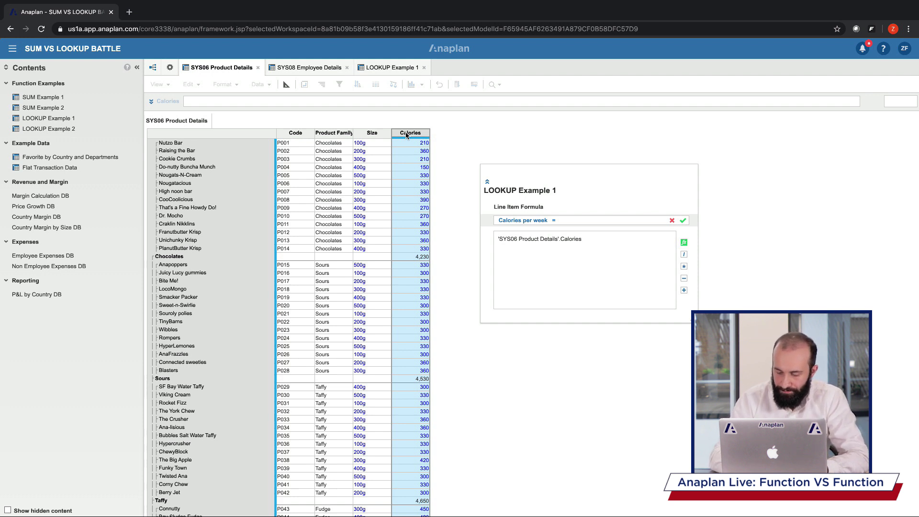
type("[")
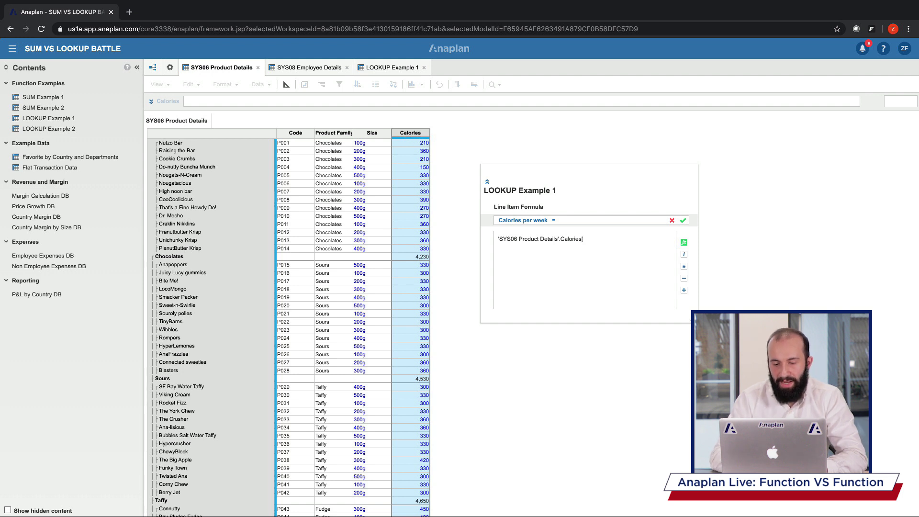
type("LOOKUP:")
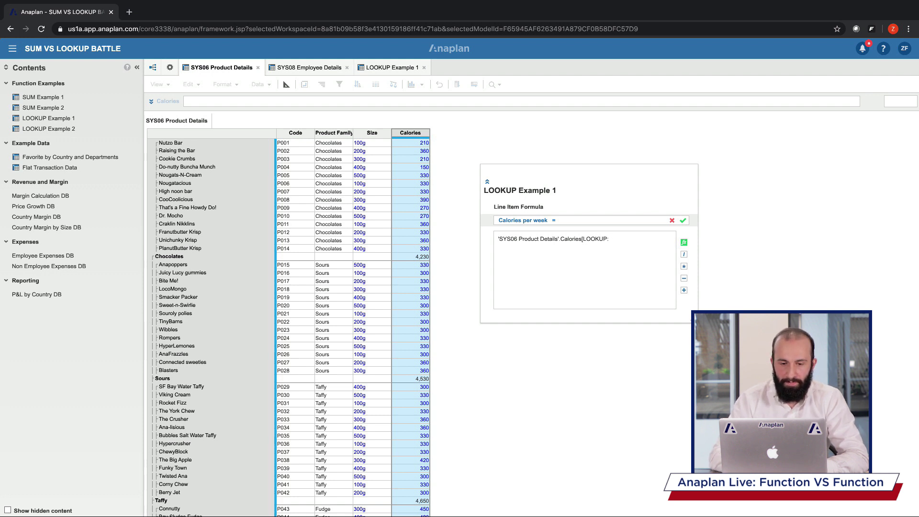
left_click(302, 66)
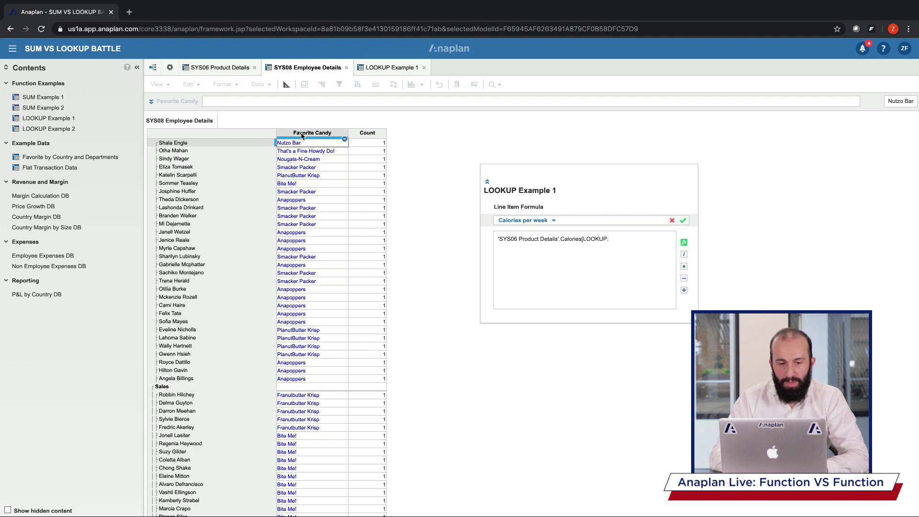
left_click(315, 135)
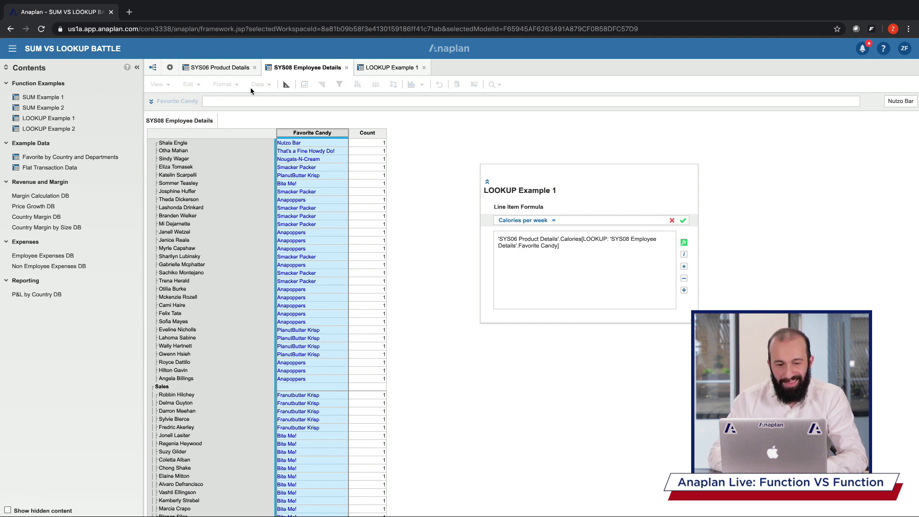
left_click(389, 67)
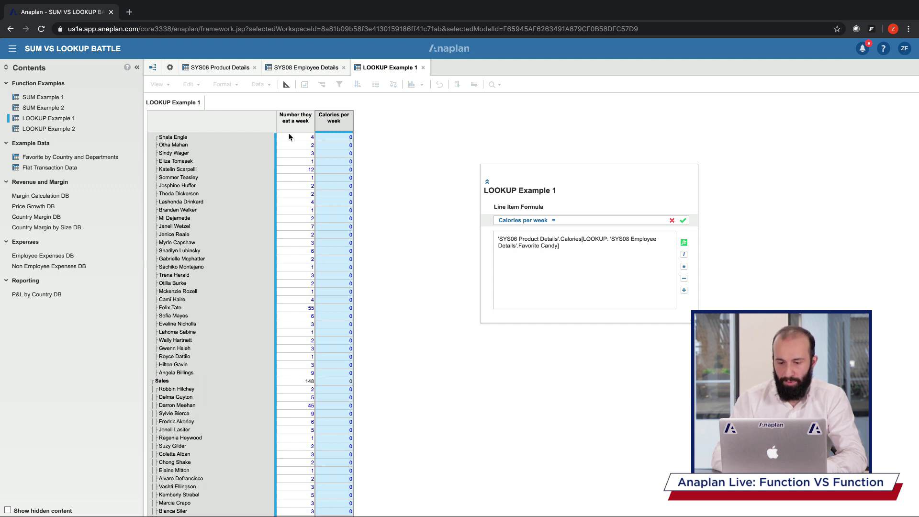
- Append * Number they eat a week to the Calories per week formula and apply it
type("*")
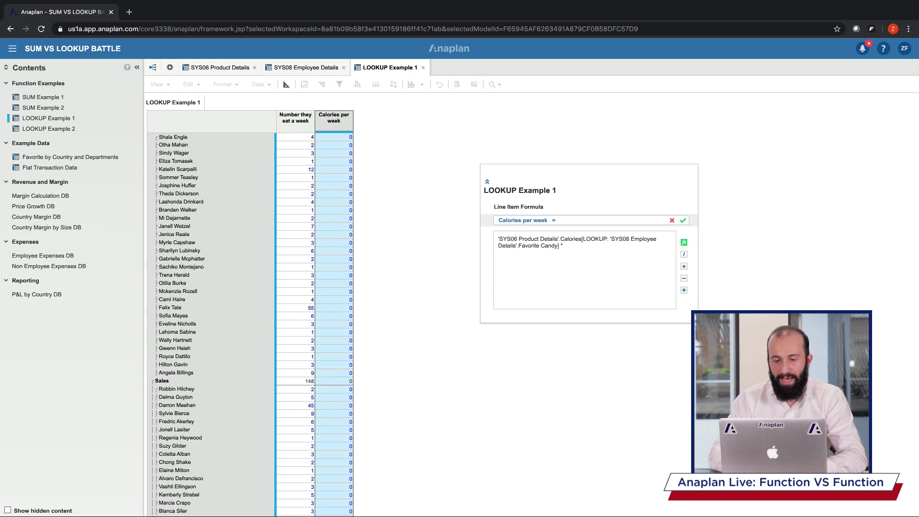
left_click(299, 121)
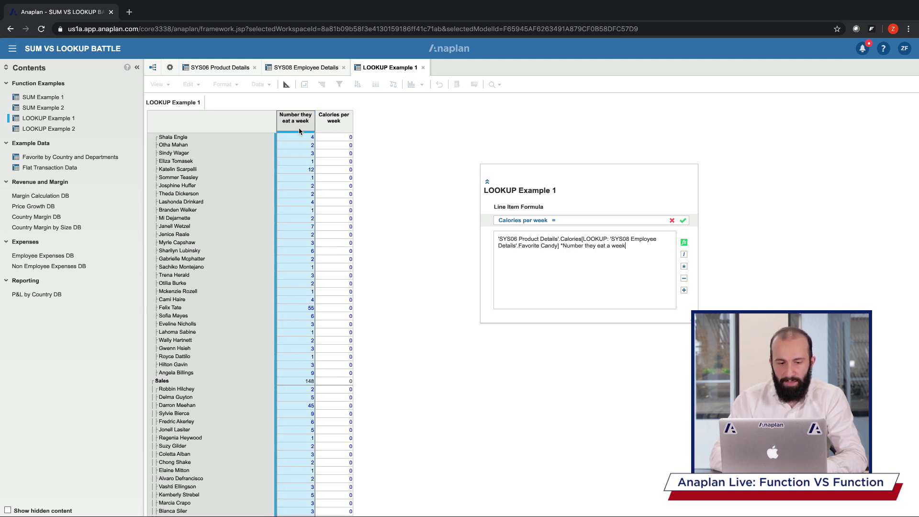
key("Return")
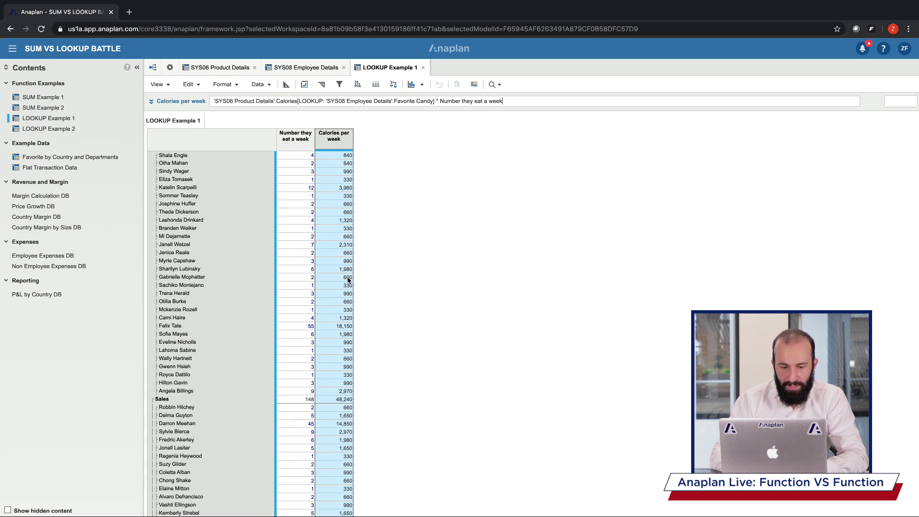
- Drill down into the 18,150 Calories per week value to see its calculation
left_click(347, 302)
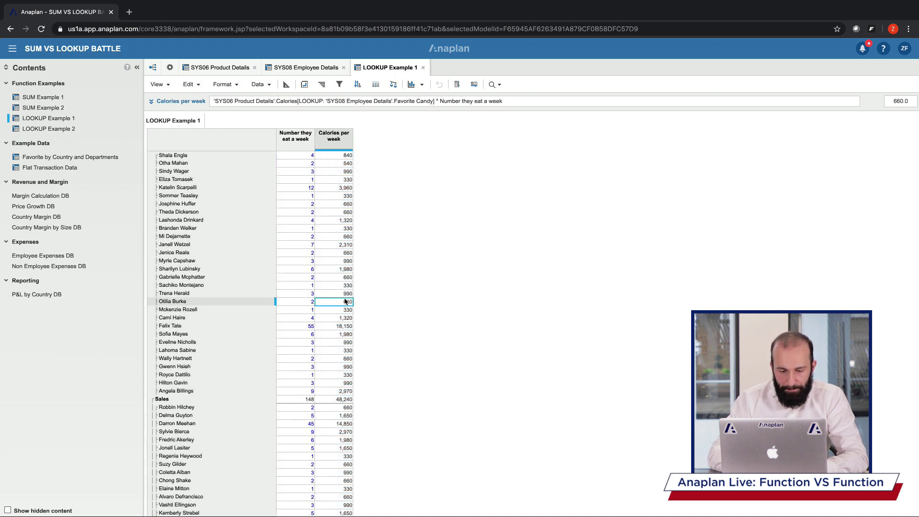
left_click(326, 324)
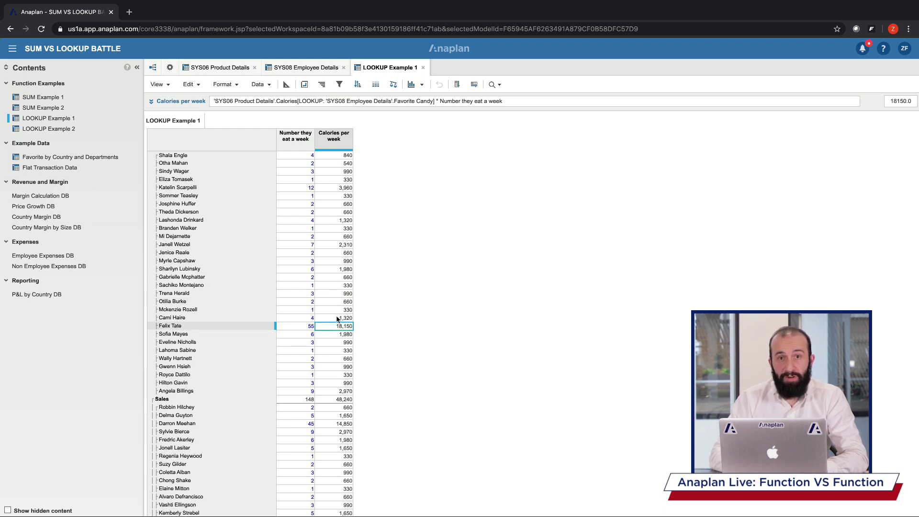
right_click(329, 326)
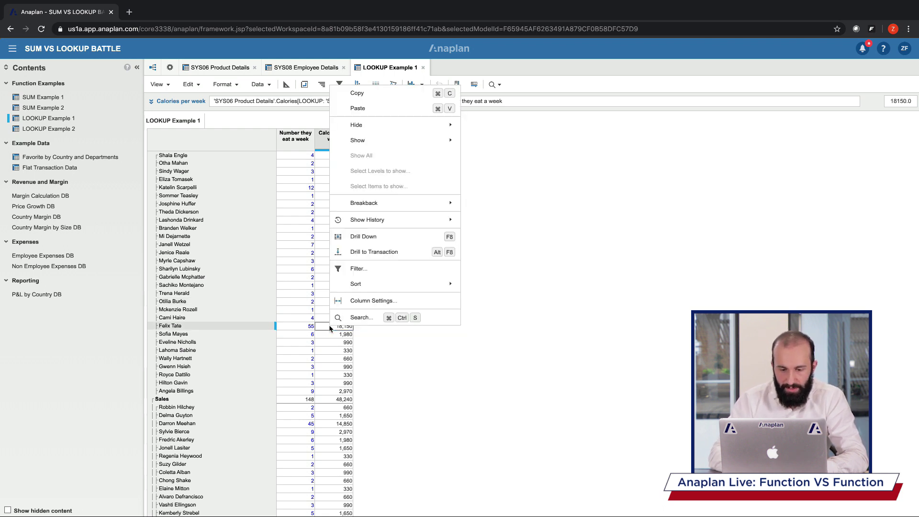
left_click(359, 235)
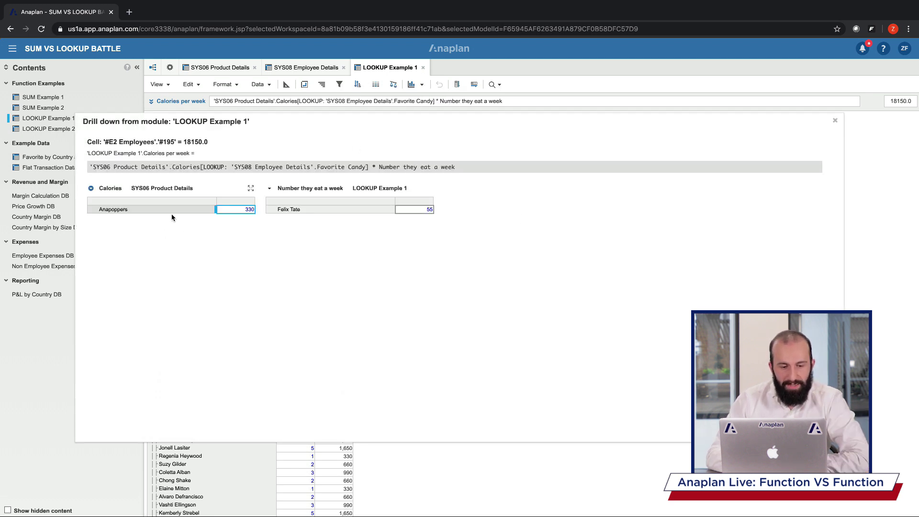
- Inspect the Anapoppers source row: 330 calories and 55 eaten per week
left_click(133, 209)
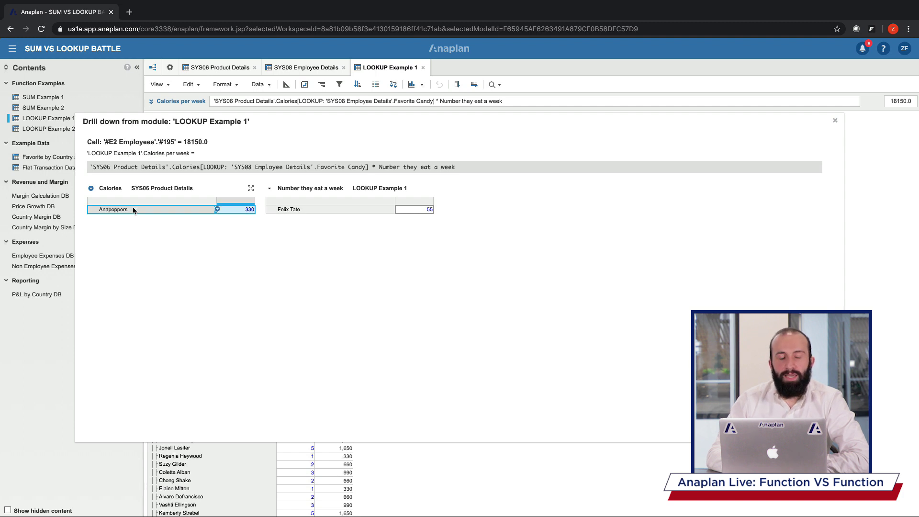
left_click(243, 211)
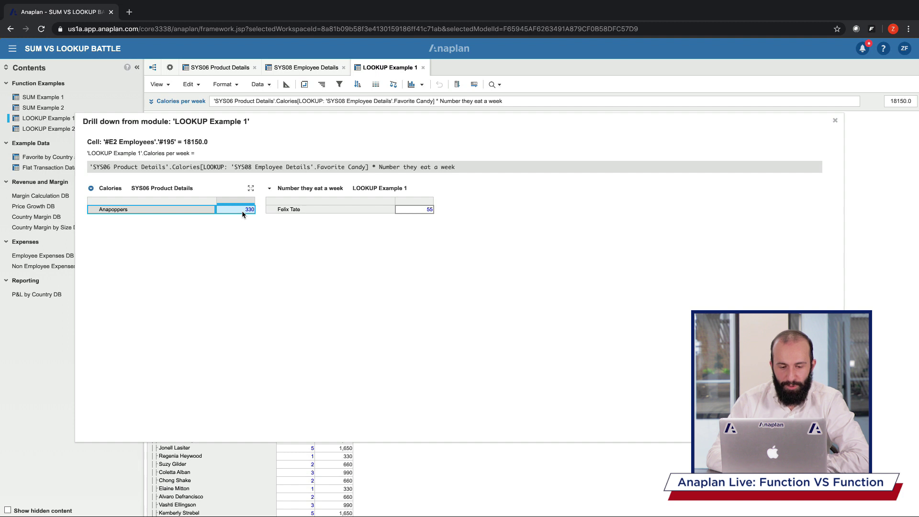
left_click(286, 212)
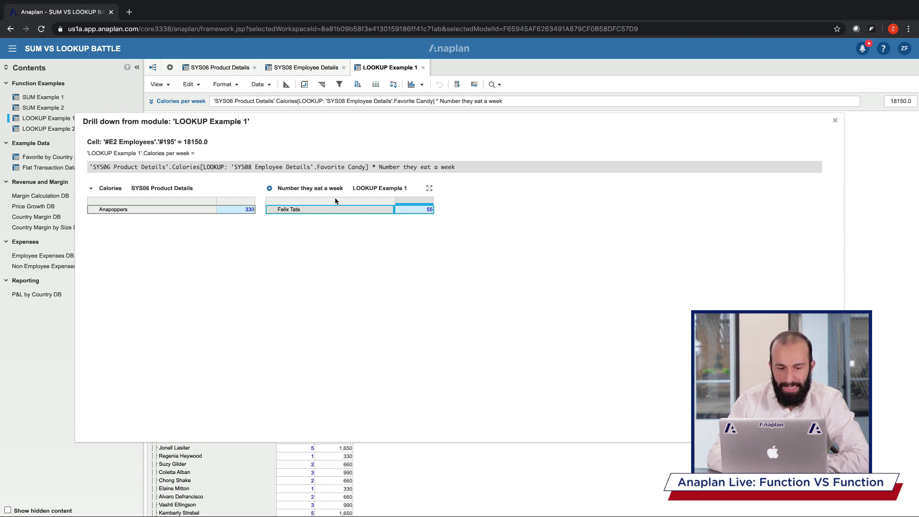
mouse_move(336, 210)
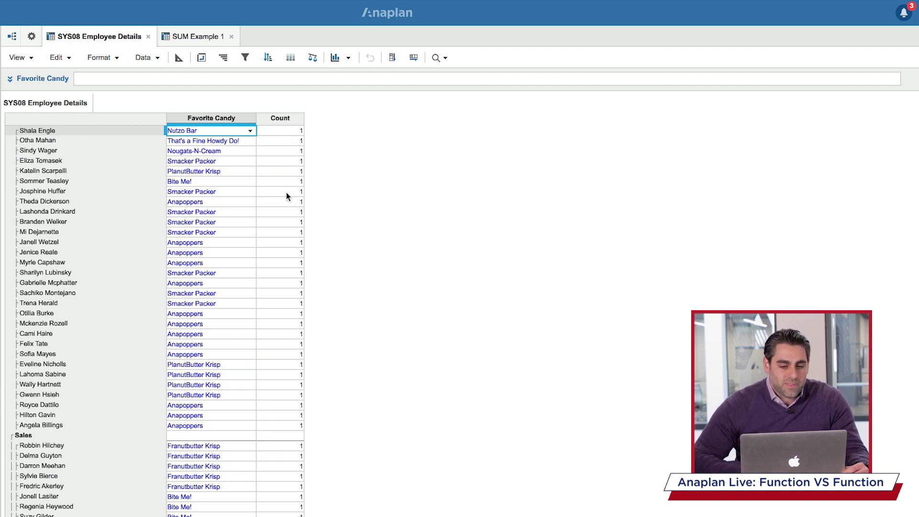
- Switch to SUM Example 1 and start the candy count line item's formula
left_click(200, 45)
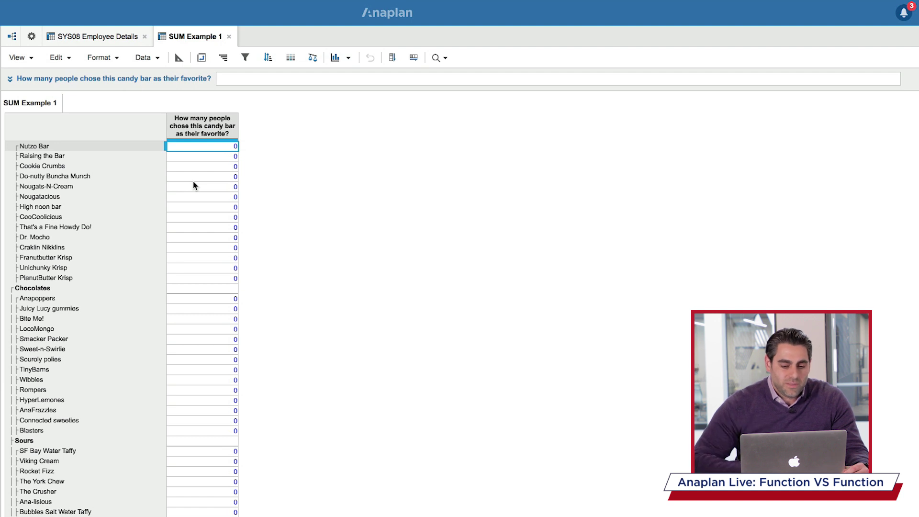
left_click(255, 81)
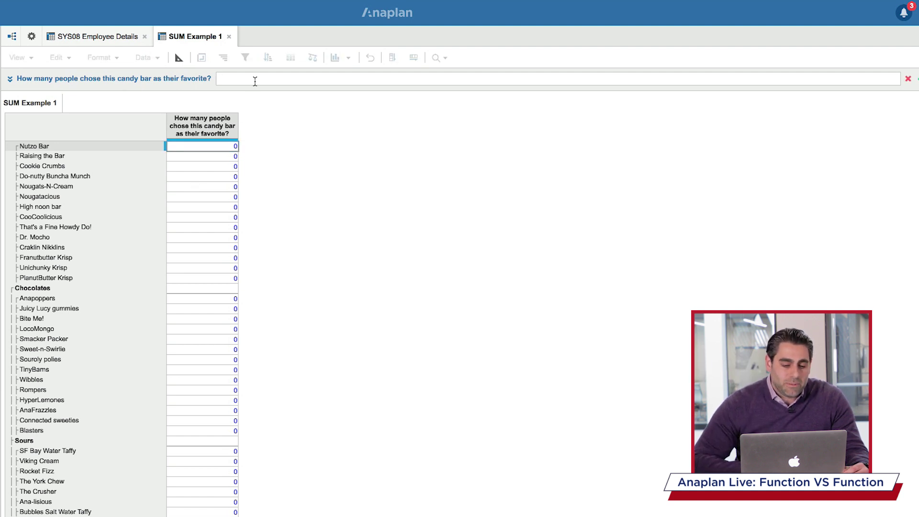
- Set the candy count formula to SYS08 Count[SUM: Favorite Candy] and apply it
left_click(116, 38)
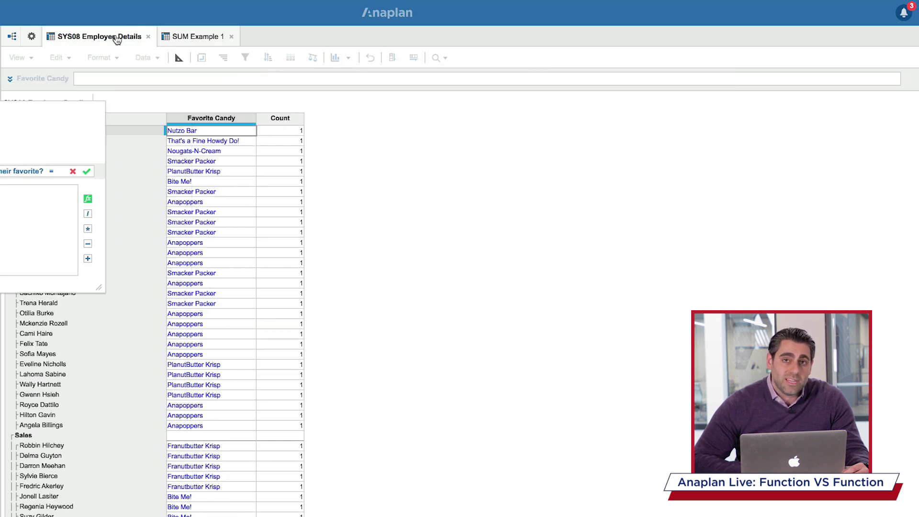
left_click_drag(5, 102, 629, 180)
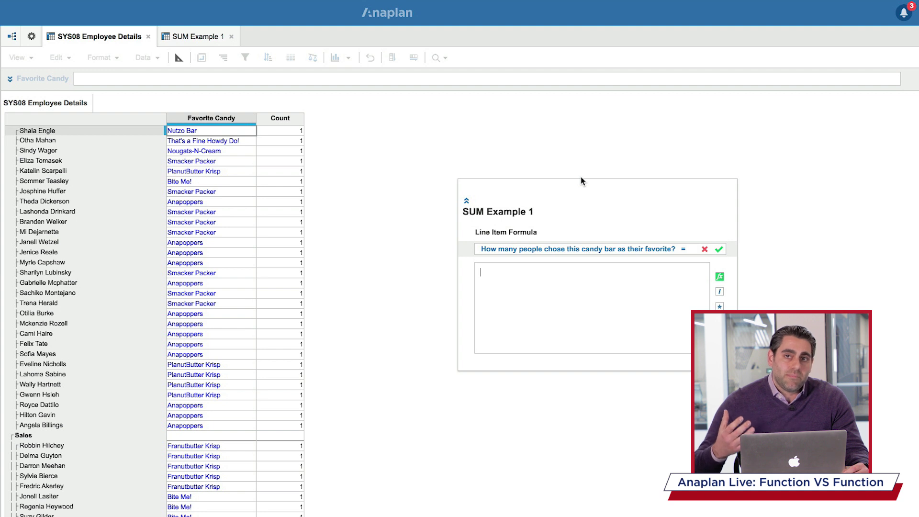
left_click(289, 120)
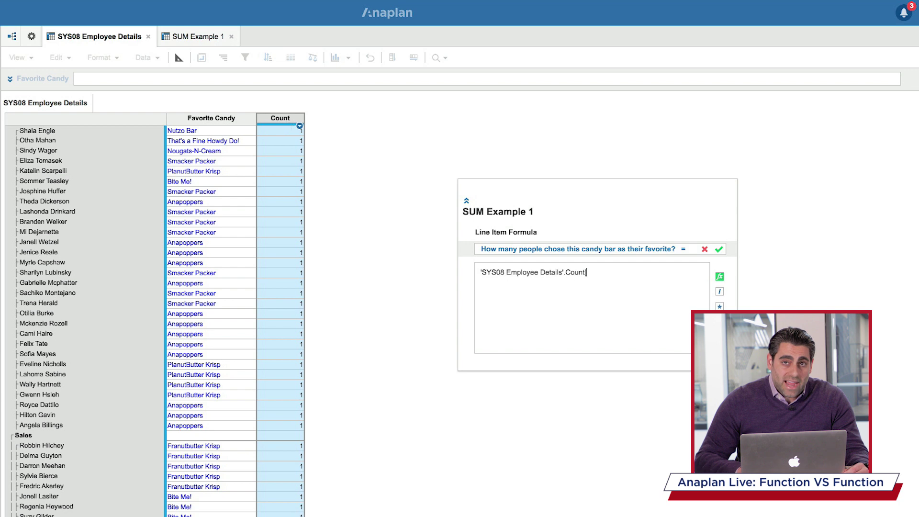
type("[sum:")
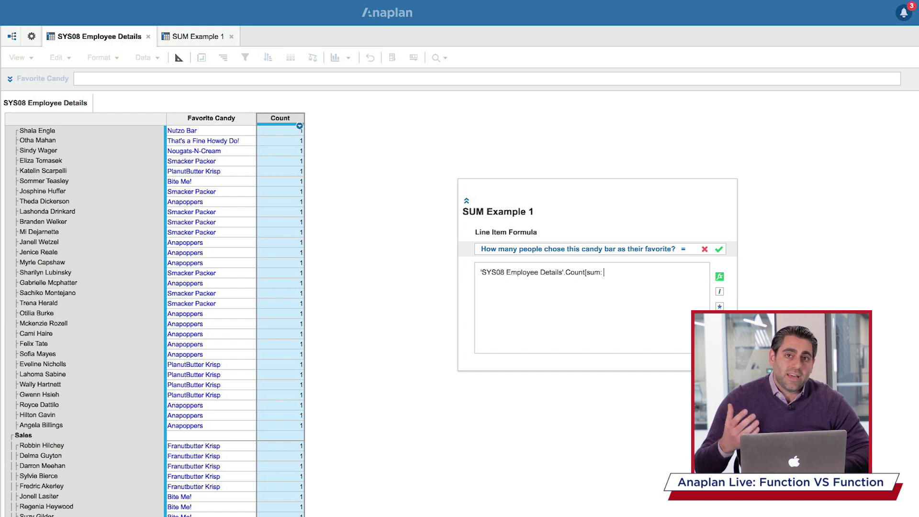
left_click(219, 124)
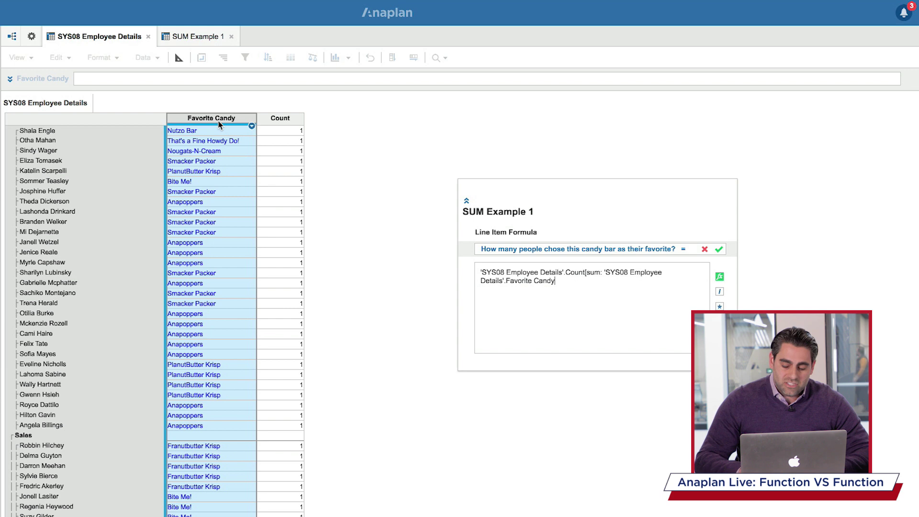
type("]")
key("Return")
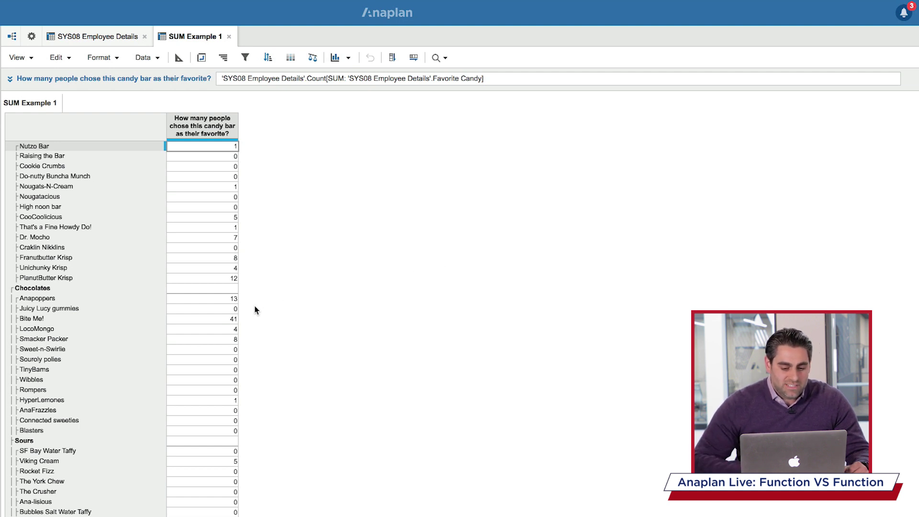
- Review the Bite Me! favorite count of 41 in SUM Example 1
left_click(234, 319)
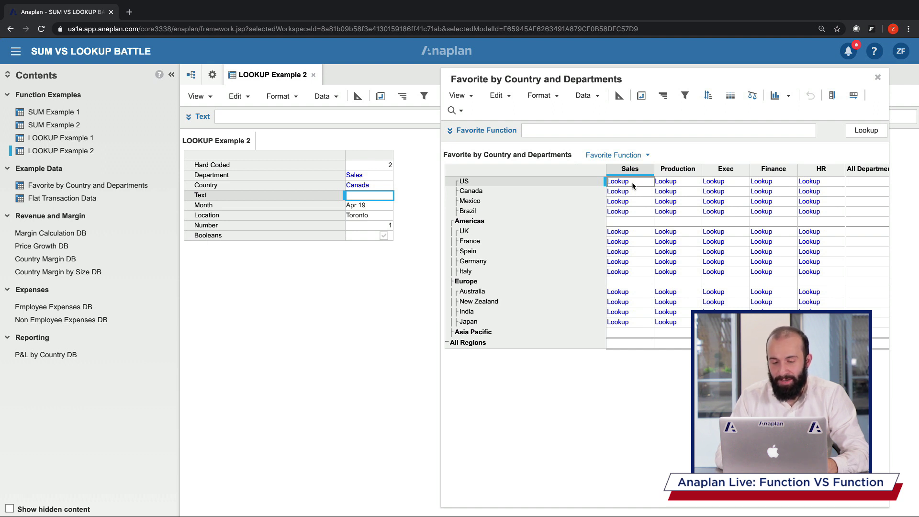
- Start the Text formula and show Favorite by Country and Departments' line items lower on screen
left_click(379, 119)
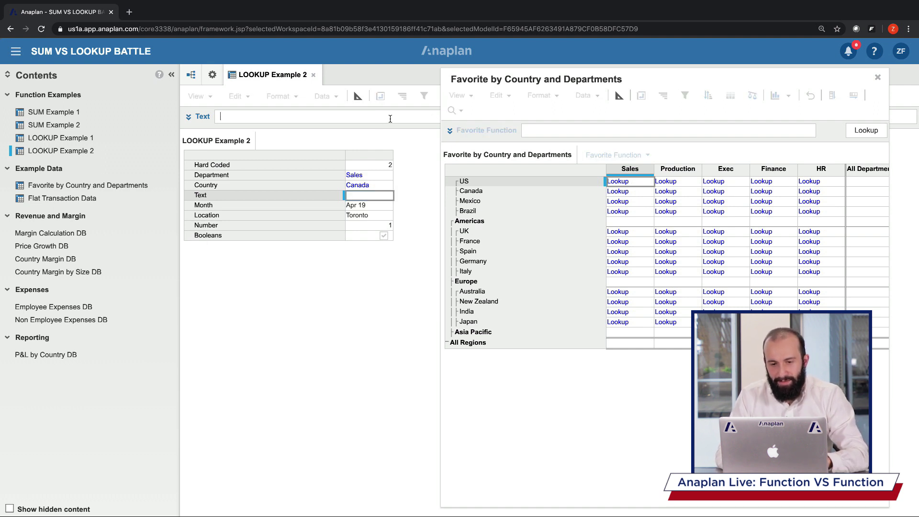
left_click_drag(628, 78, 605, 153)
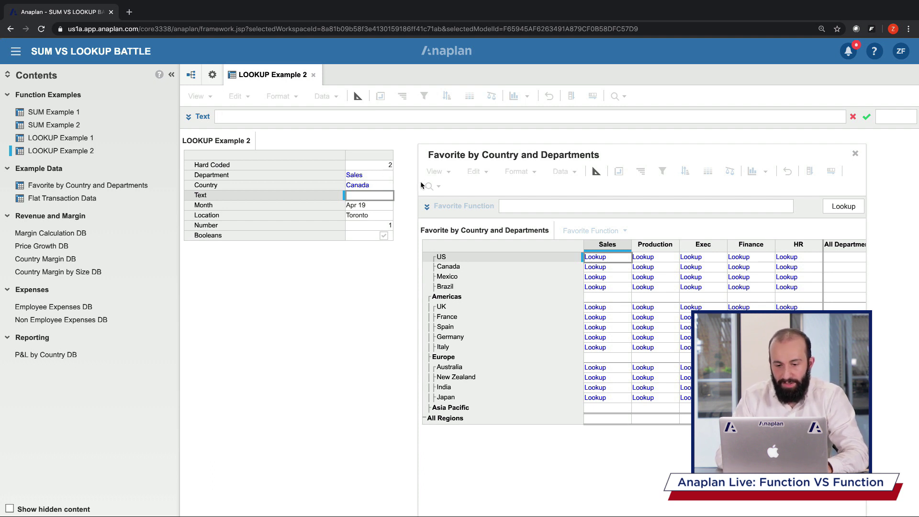
left_click(596, 171)
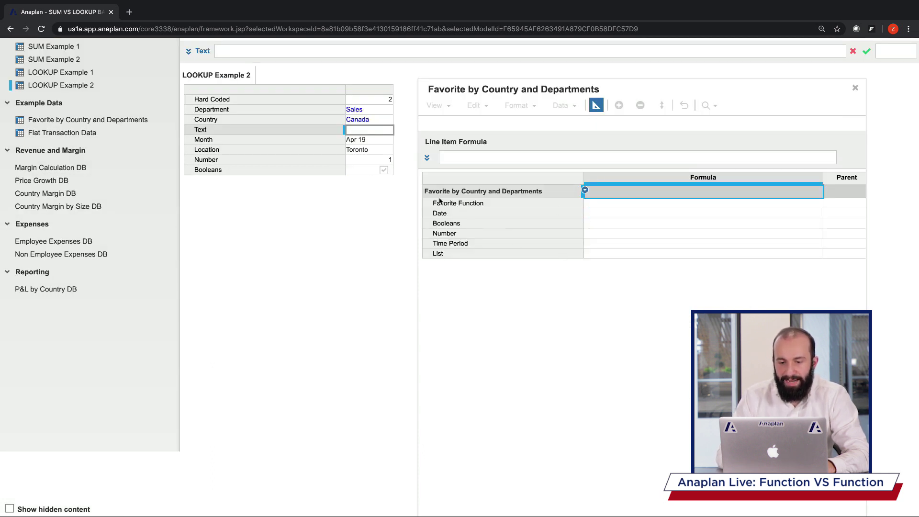
- Set Text to Favorite Function[LOOKUP: Department, LOOKUP: Country] and apply it
left_click(475, 204)
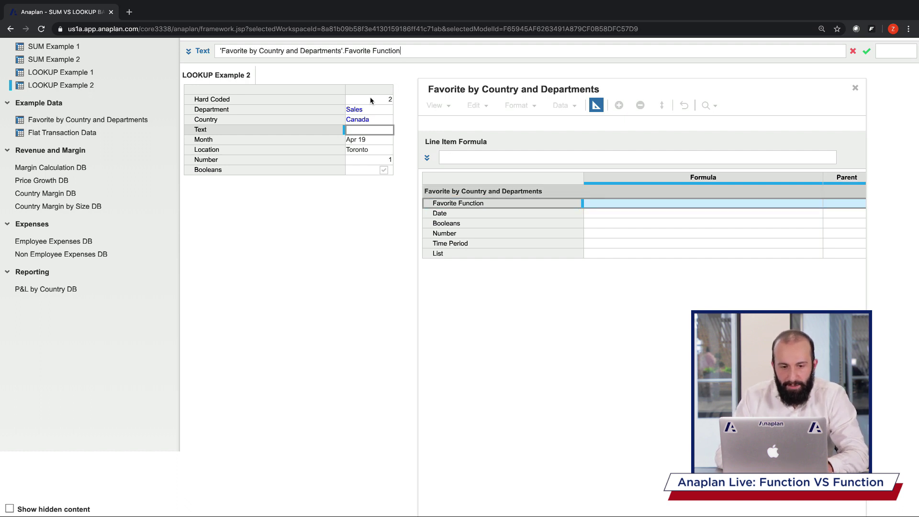
scroll(388, 81, "up", 2)
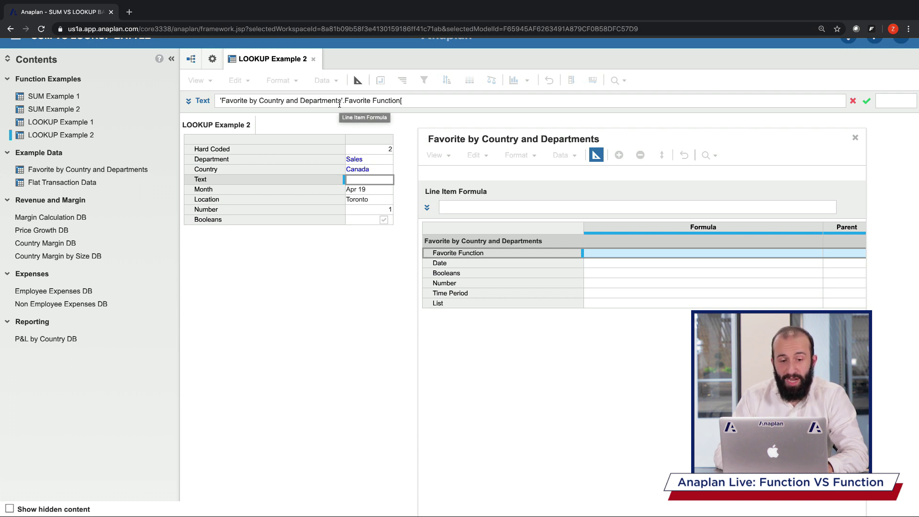
type("LO")
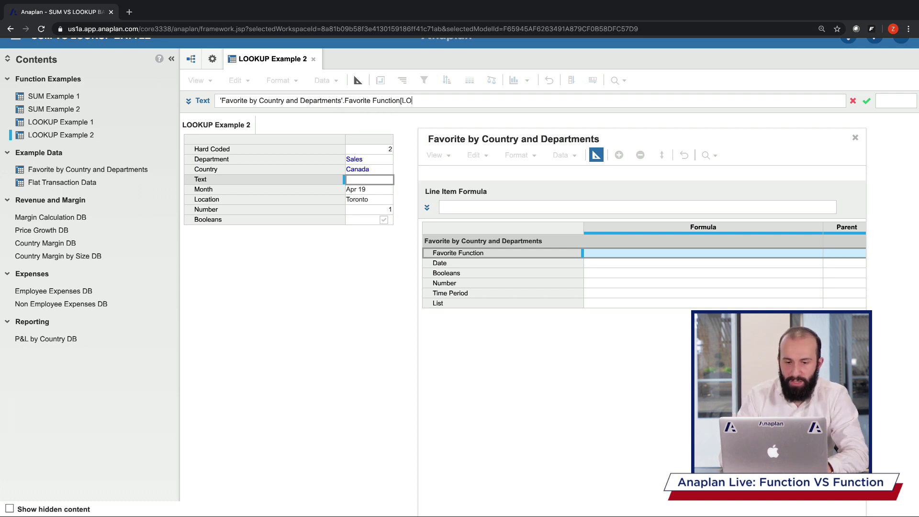
type("OKUP:")
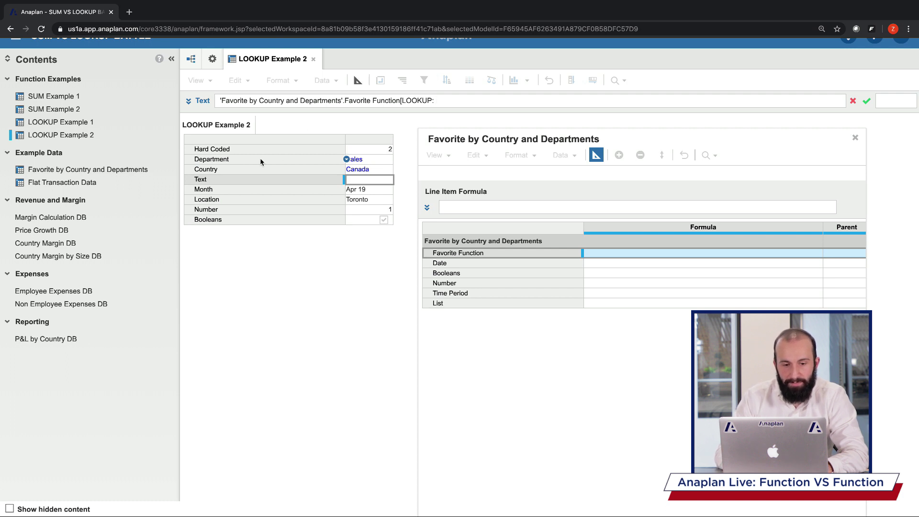
left_click(261, 161)
type(", ")
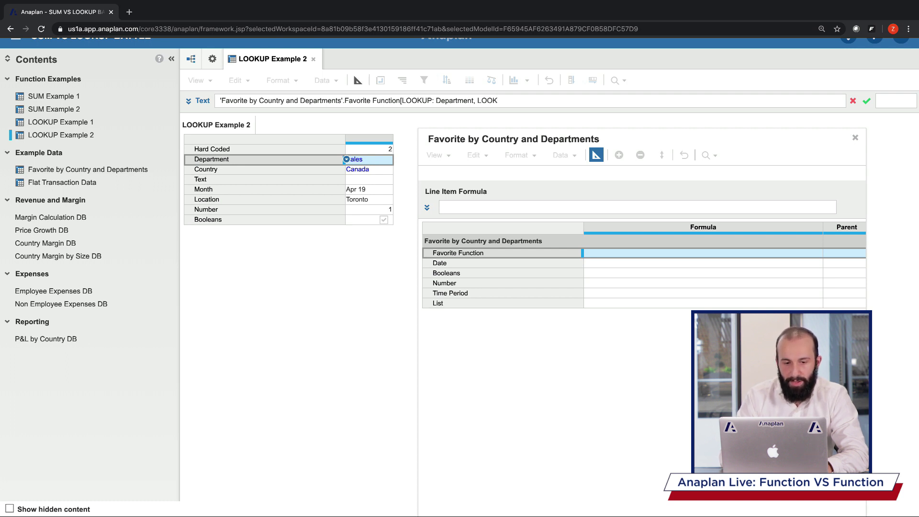
type("LOOKUP:")
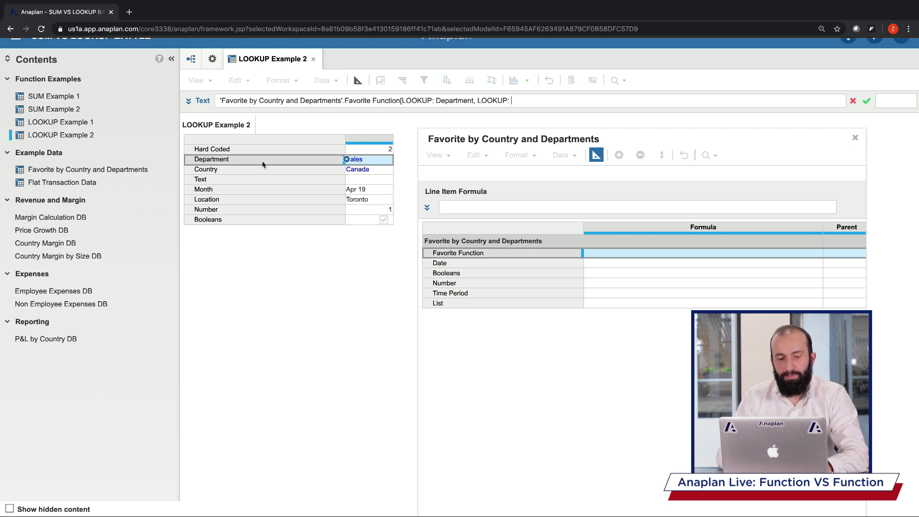
left_click(237, 171)
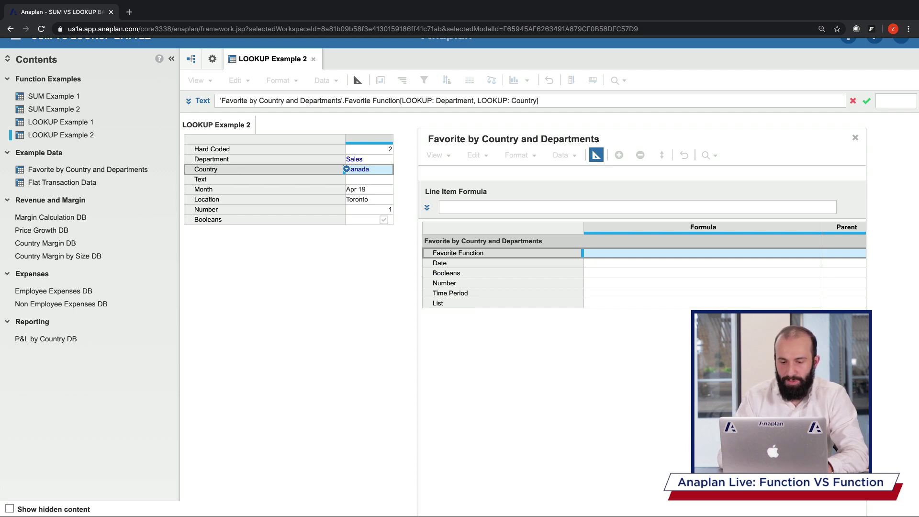
key("Return")
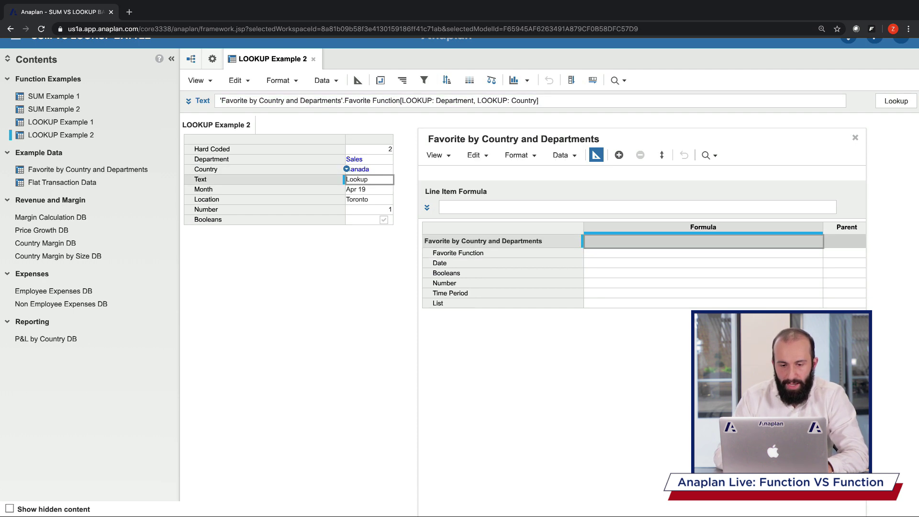
- In LOOKUP Example 2, pick Production from the Department list and France from the Country list
left_click(379, 162)
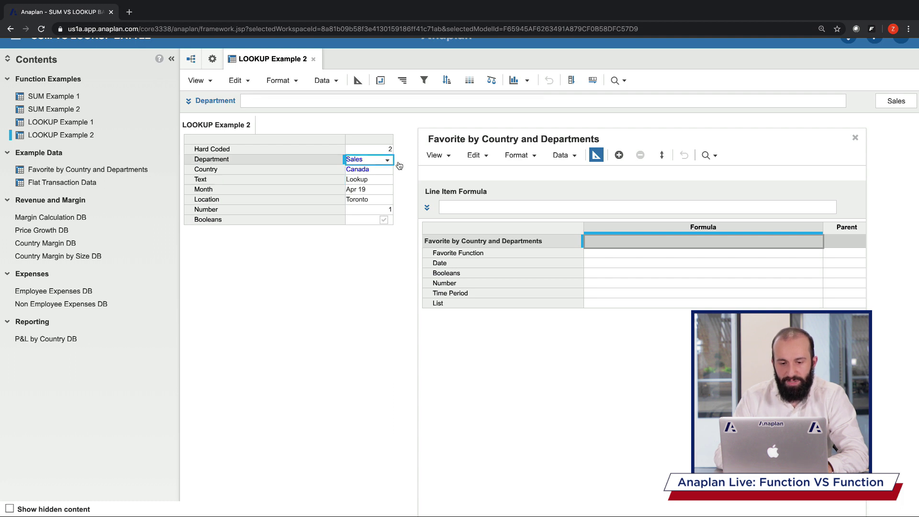
left_click(387, 161)
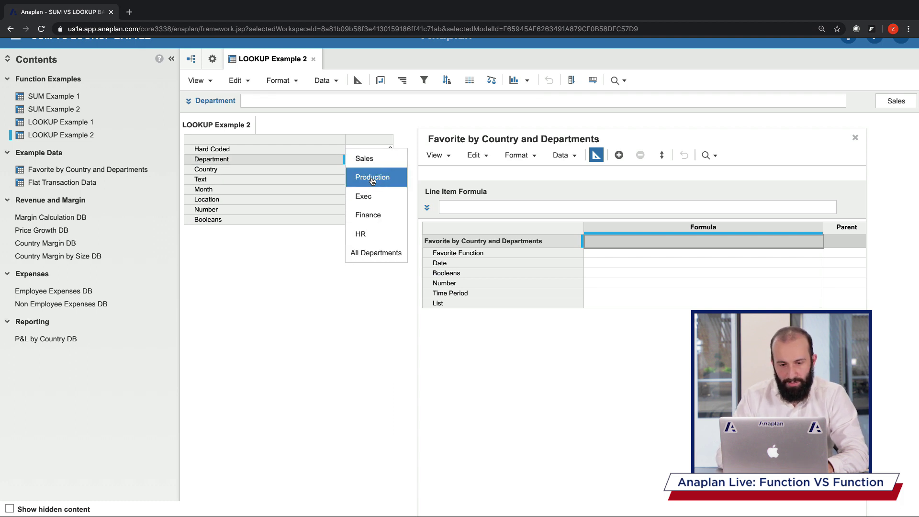
left_click(382, 179)
left_click(386, 174)
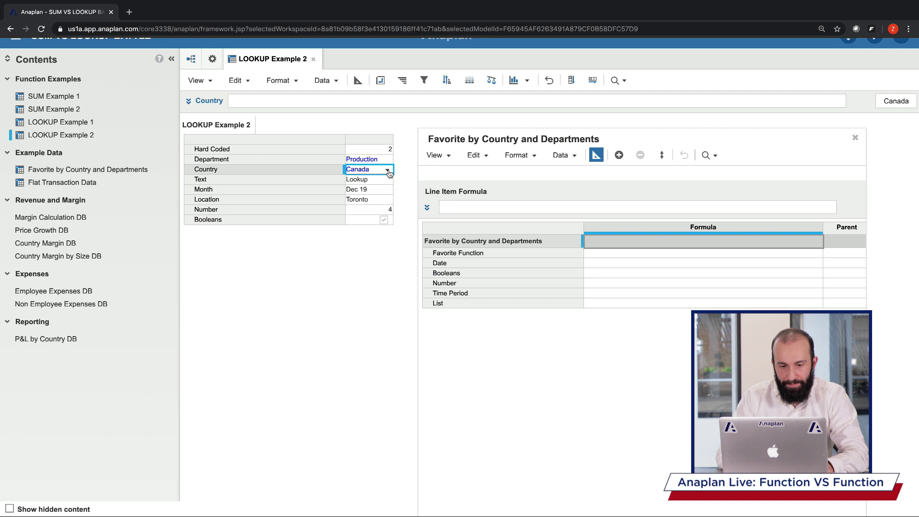
left_click(387, 173)
left_click(375, 284)
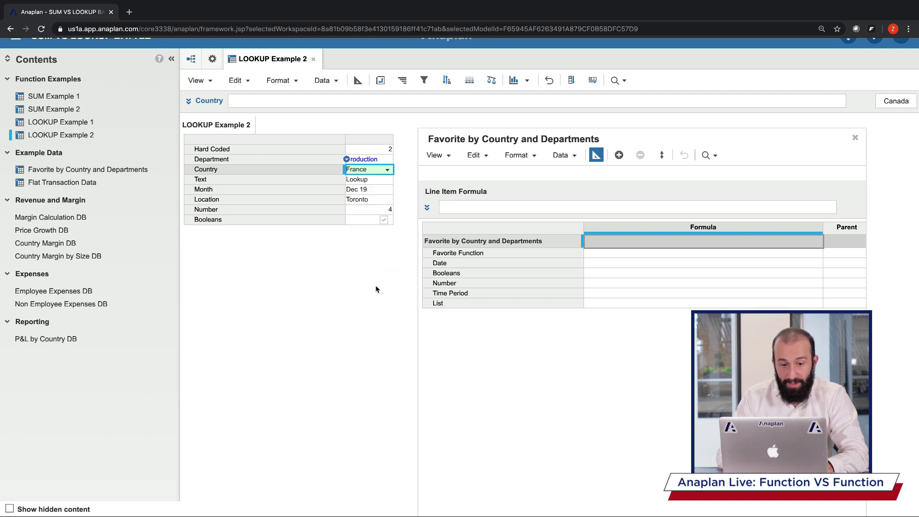